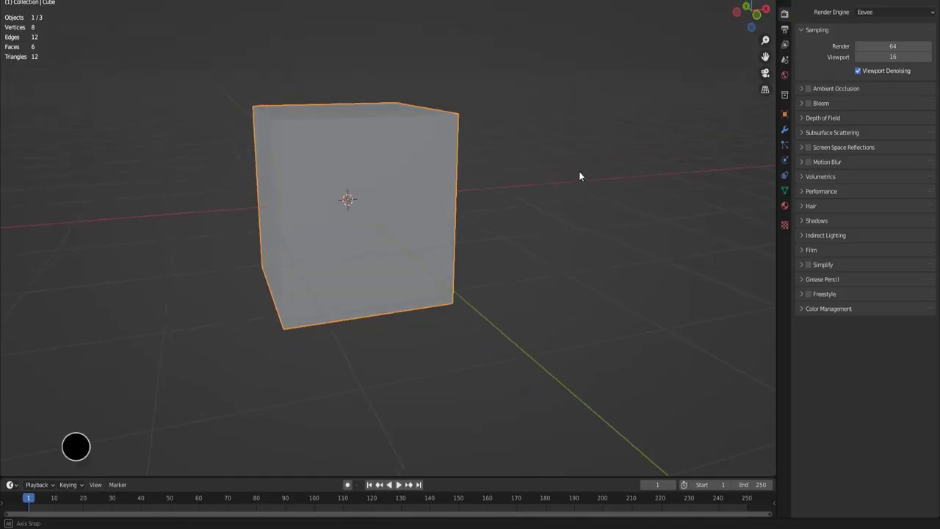
Orbit the 3D viewport to view the default cube from above.
mouse_move(459, 226)
middle_down()
mouse_move(511, 218)
mouse_move(521, 260)
mouse_move(530, 263)
mouse_move(518, 221)
mouse_move(511, 232)
middle_up()
scroll(518, 234, down, 2)
scroll(526, 213, up, 2)
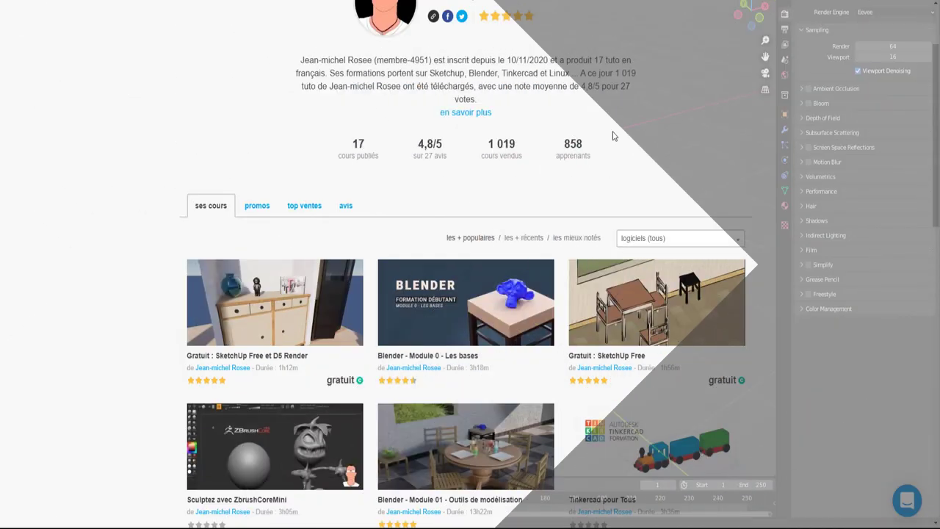
scroll(710, 124, up, 1)
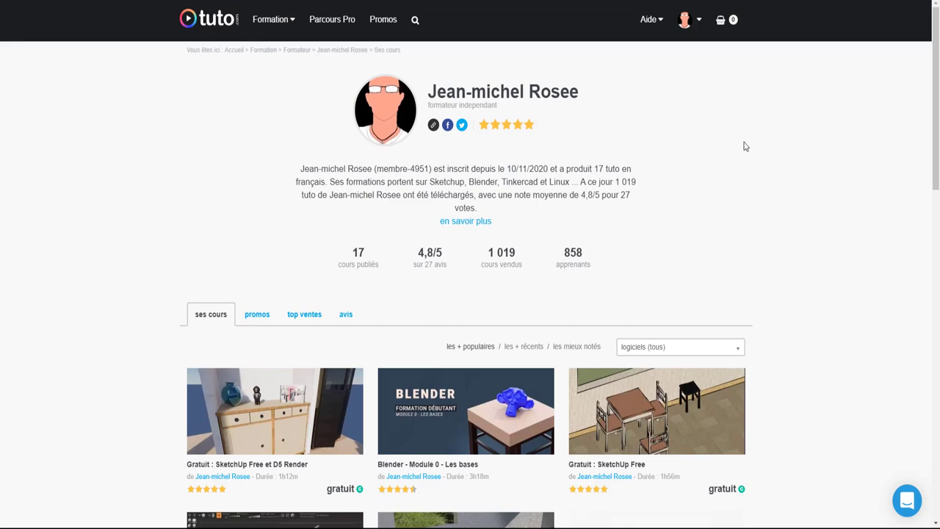
scroll(744, 145, down, 3)
scroll(749, 145, down, 2)
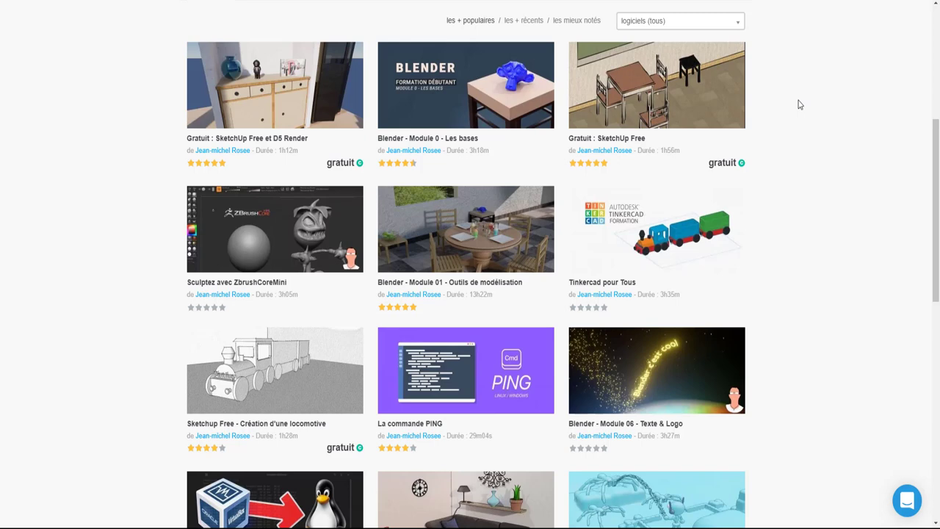
scroll(800, 105, down, 2)
scroll(802, 108, down, 1)
scroll(805, 110, down, 1)
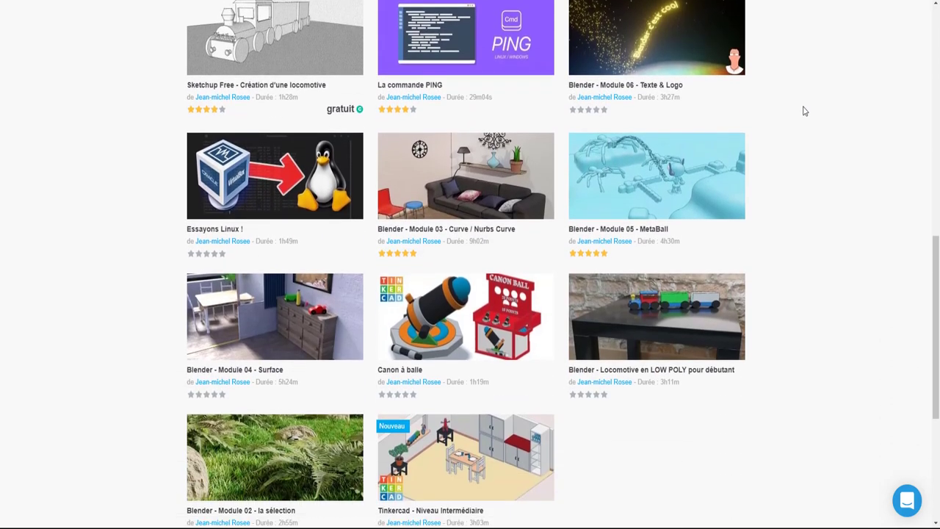
scroll(804, 110, down, 2)
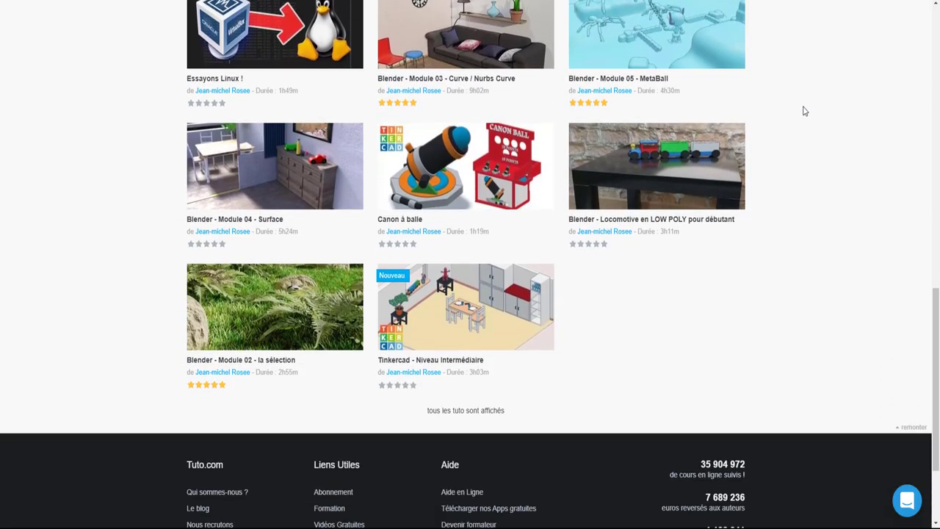
scroll(804, 113, up, 2)
scroll(801, 122, up, 2)
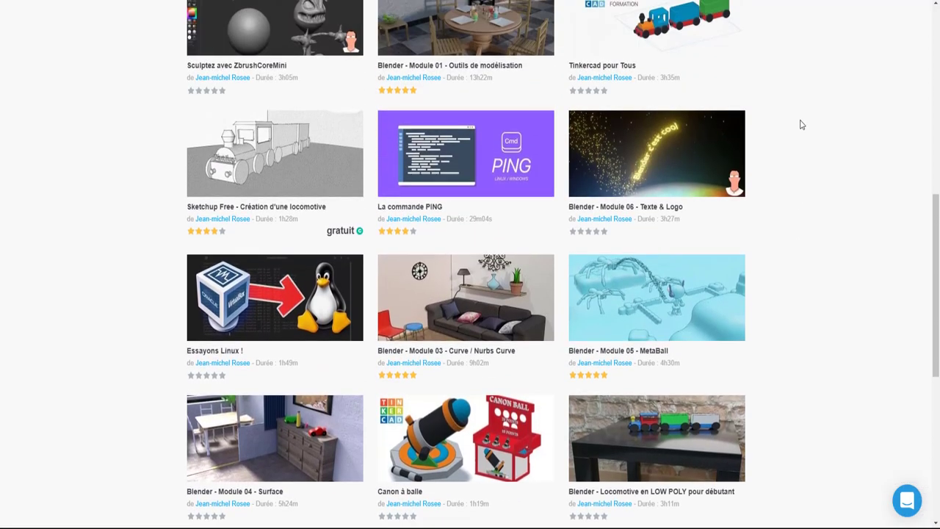
scroll(803, 122, up, 4)
scroll(802, 123, up, 2)
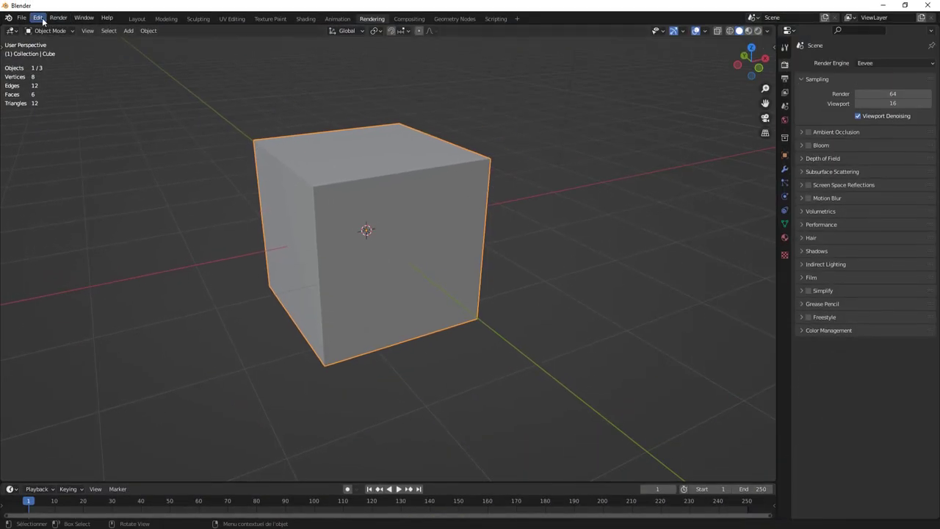
Open Edit > Preferences, then resize and reposition the window to show the Translation section.
click(38, 16)
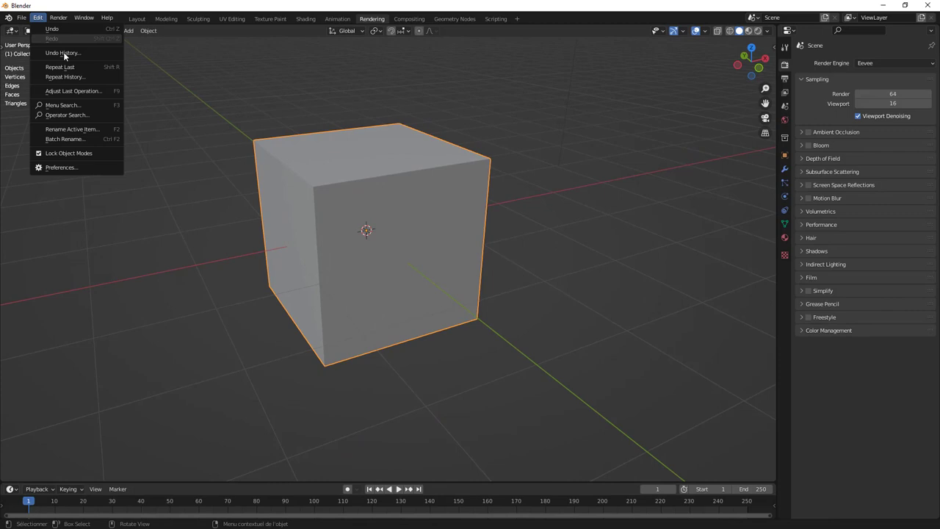
click(91, 167)
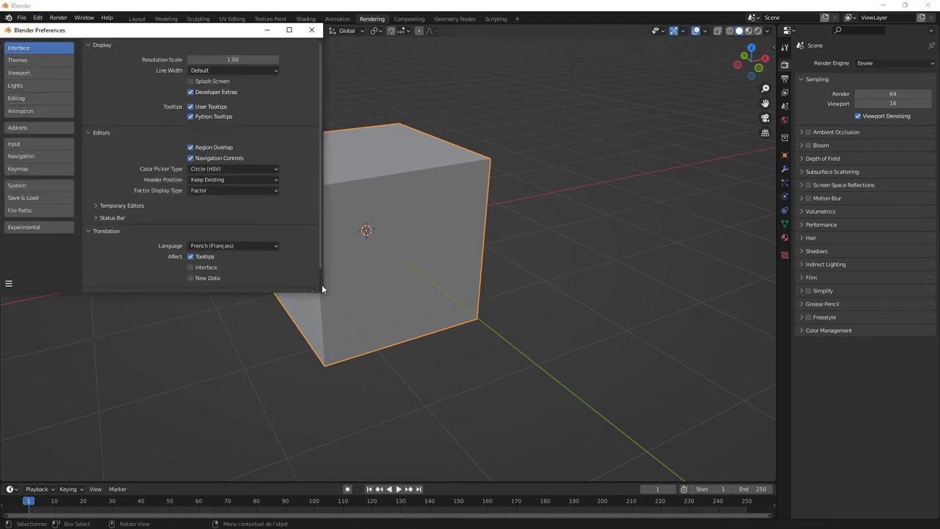
drag(324, 292, 520, 409)
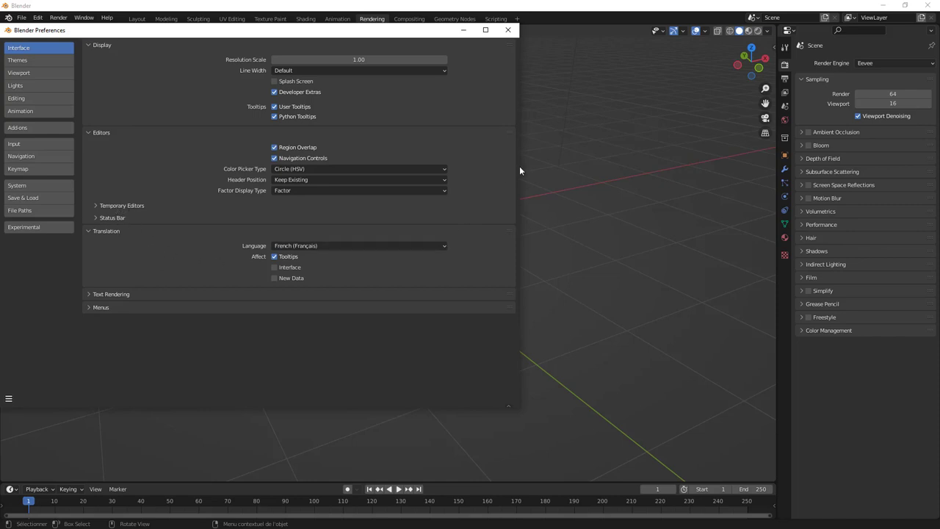
drag(519, 171, 468, 170)
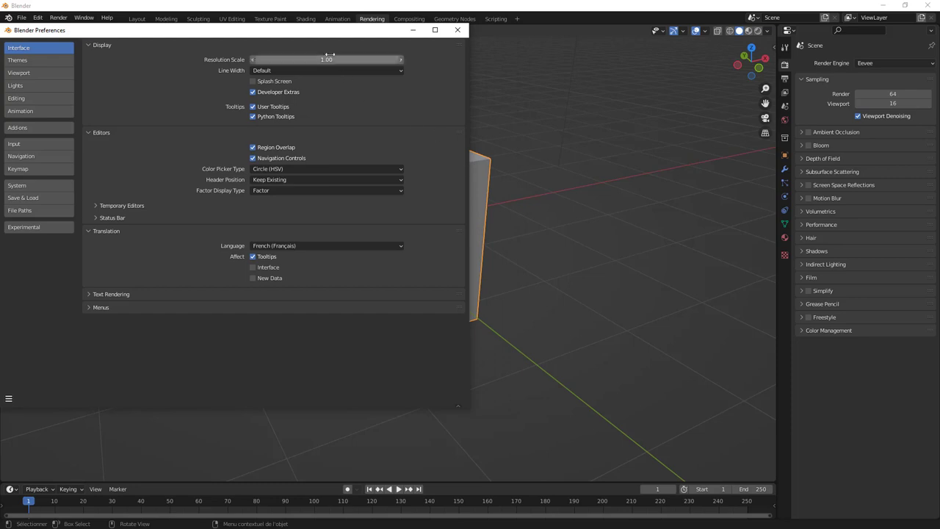
drag(322, 30, 428, 39)
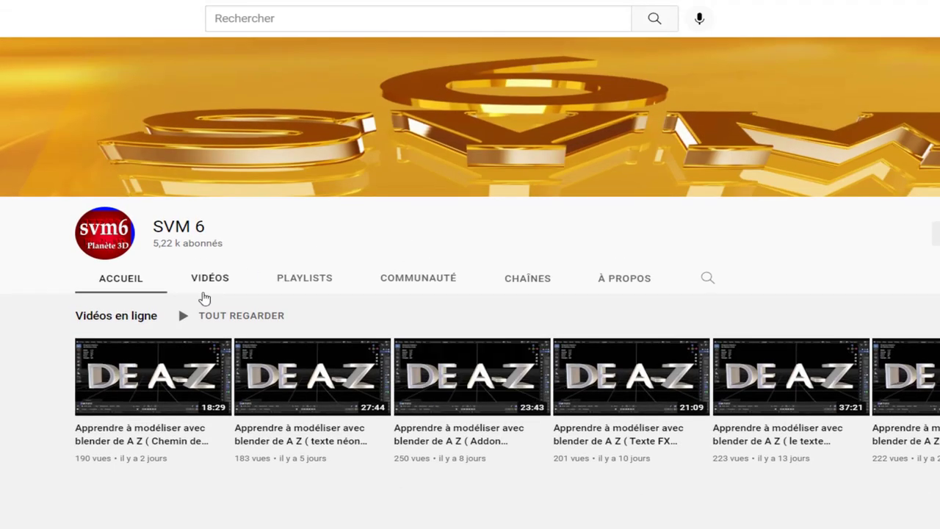
Browse the SVM 6 channel's full list of uploaded videos.
click(211, 282)
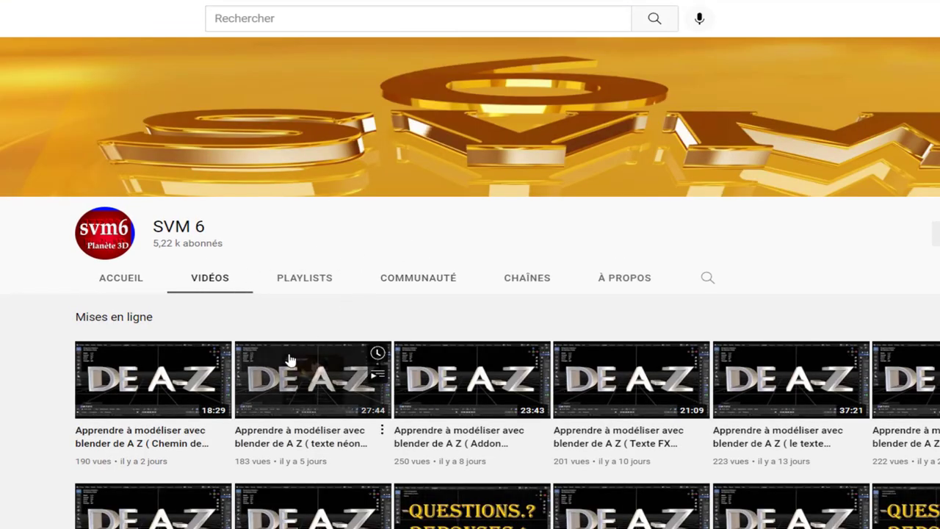
scroll(629, 279, down, 3)
scroll(630, 279, down, 3)
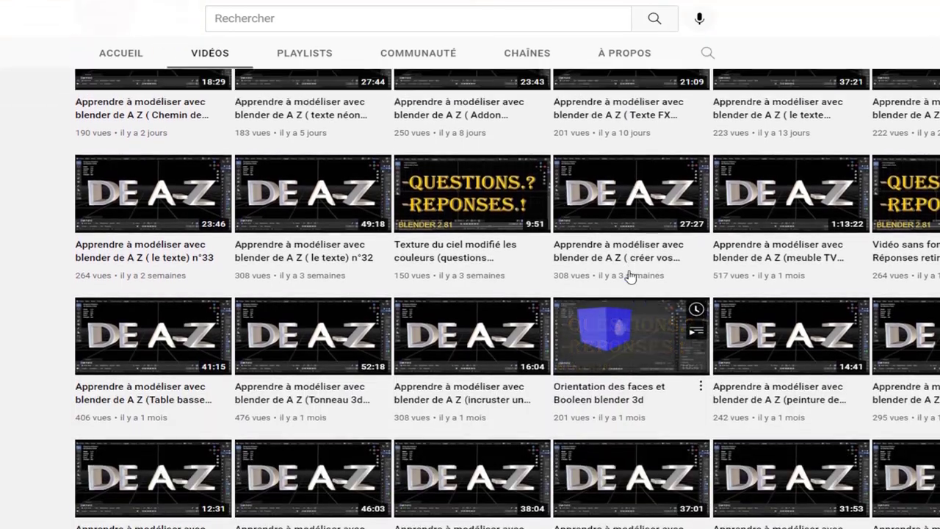
scroll(630, 277, up, 6)
scroll(630, 277, down, 2)
scroll(629, 276, down, 5)
scroll(629, 277, down, 1)
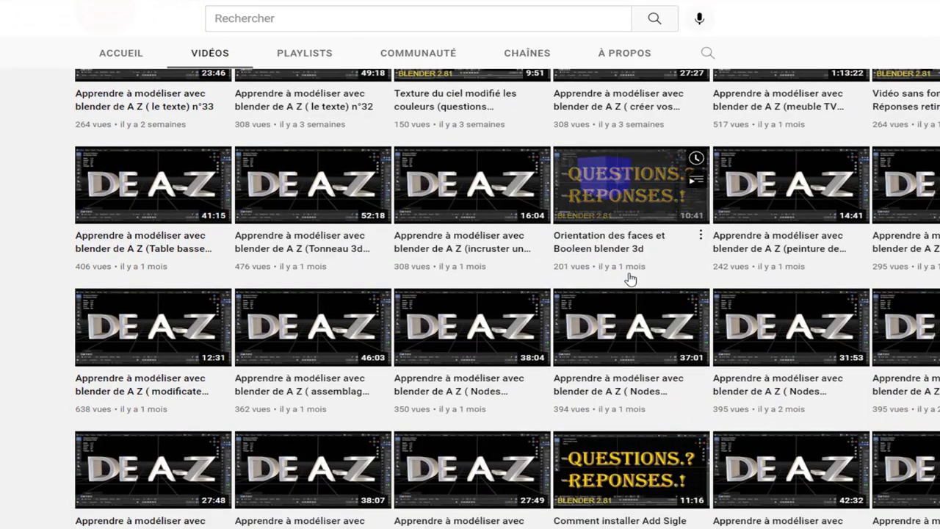
scroll(629, 278, down, 2)
scroll(630, 277, down, 2)
scroll(629, 279, up, 4)
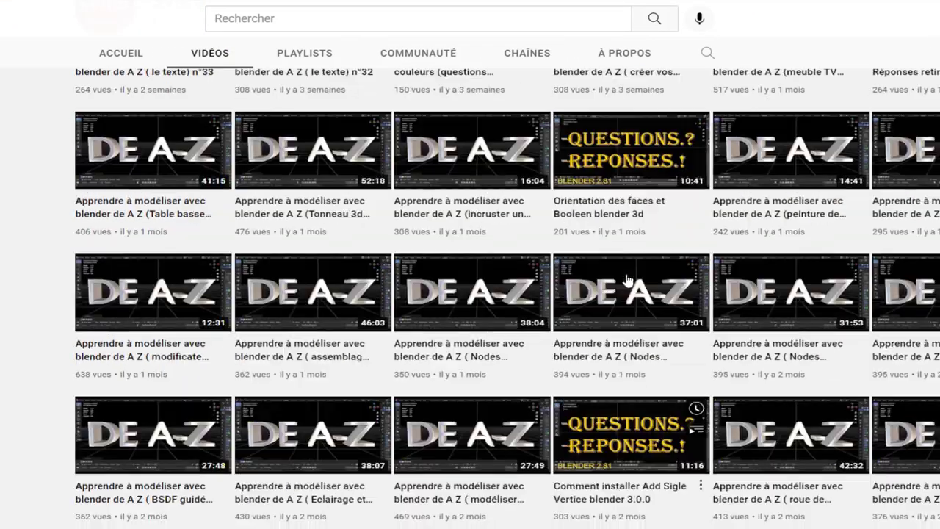
scroll(632, 280, up, 5)
scroll(636, 283, up, 1)
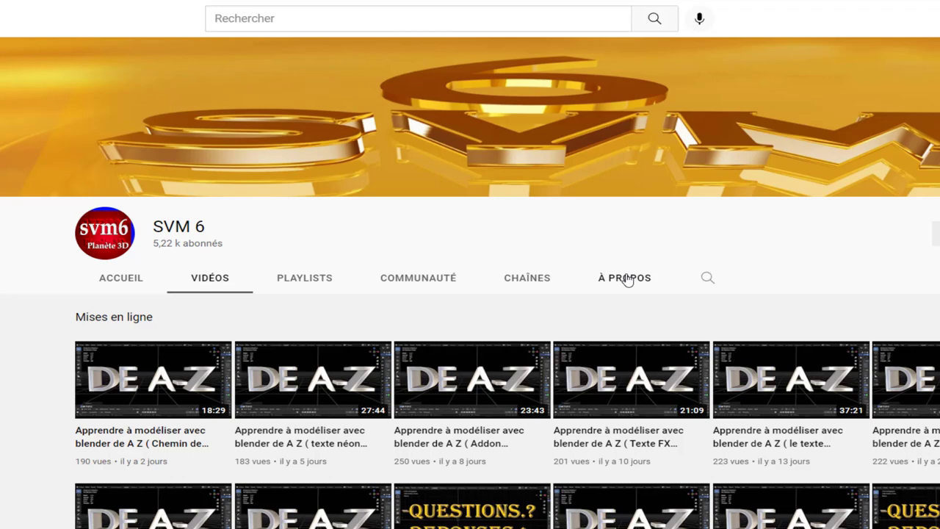
Look through the SVM 6 channel's playlists.
click(304, 279)
scroll(676, 239, down, 3)
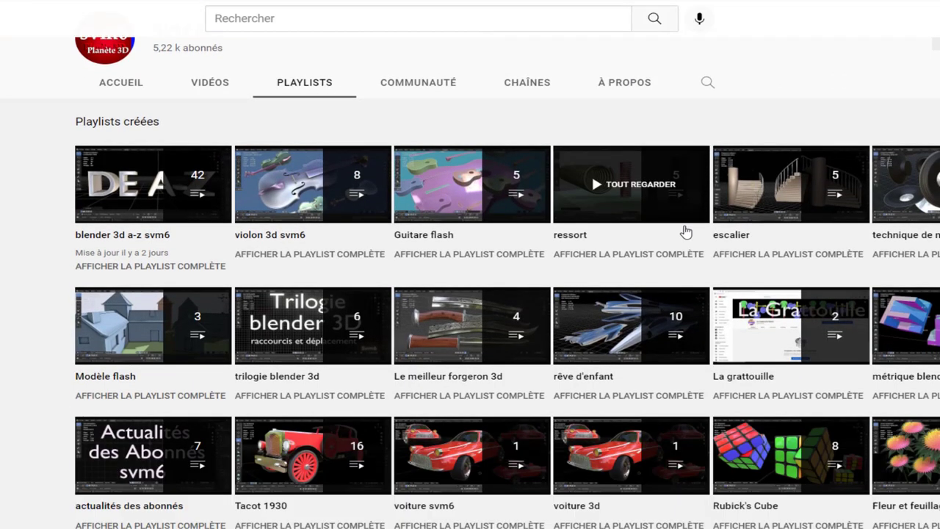
scroll(685, 232, down, 2)
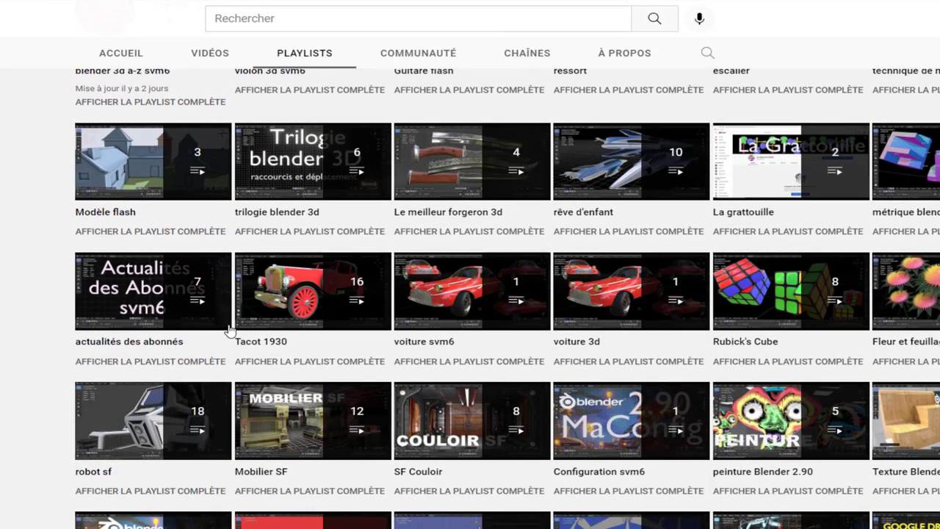
scroll(441, 308, down, 2)
scroll(492, 296, down, 1)
scroll(507, 288, up, 6)
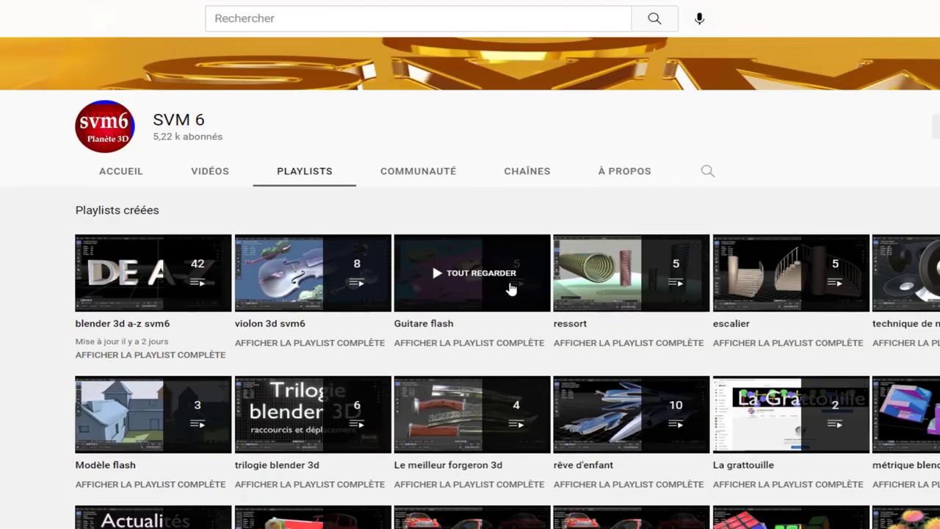
scroll(512, 288, up, 2)
text(dn33)
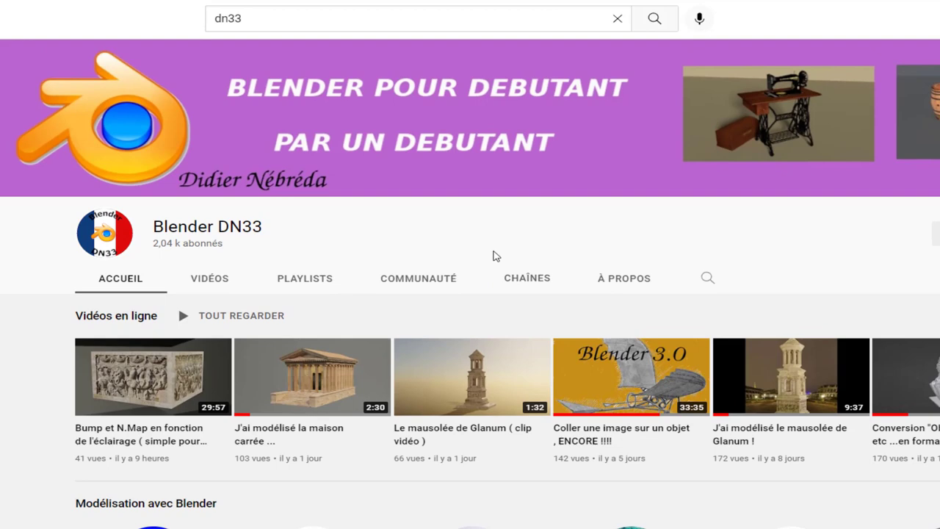
click(220, 285)
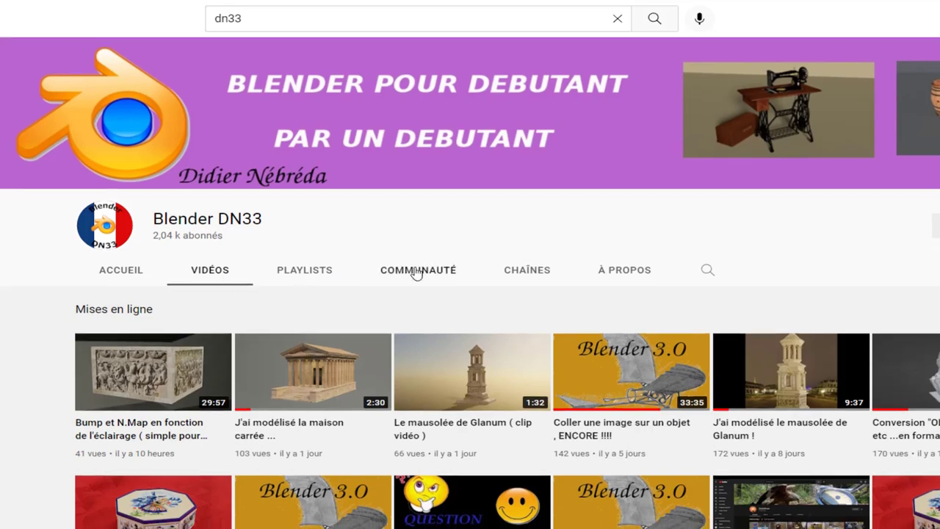
scroll(440, 271, down, 4)
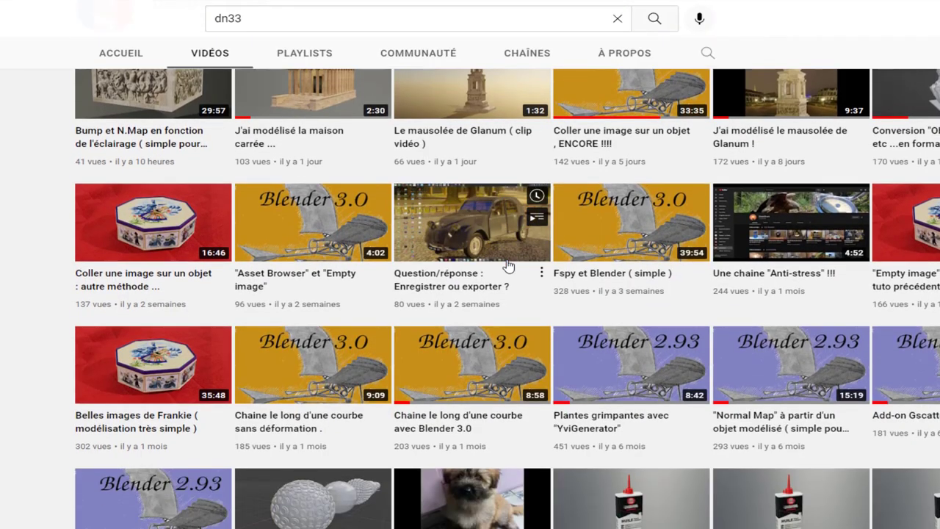
scroll(509, 266, down, 4)
scroll(536, 265, down, 2)
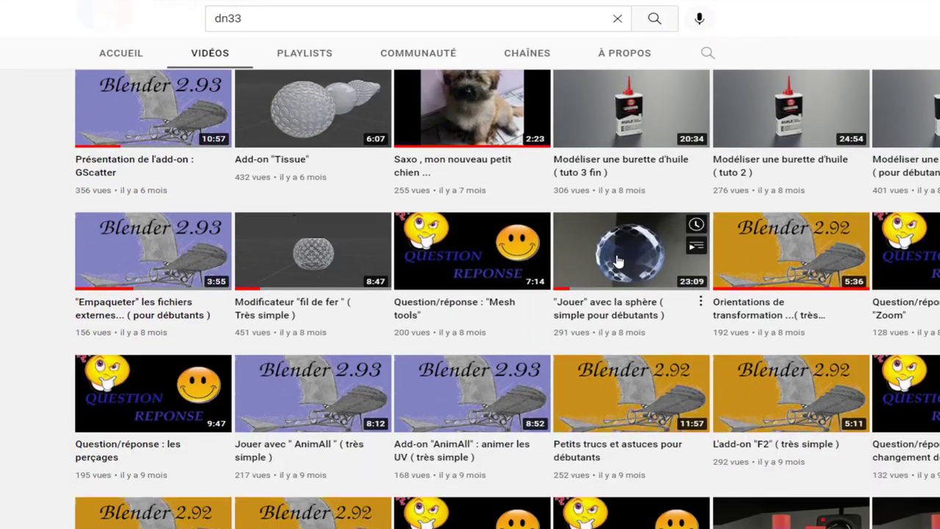
scroll(573, 263, down, 1)
scroll(617, 261, down, 4)
scroll(616, 260, down, 1)
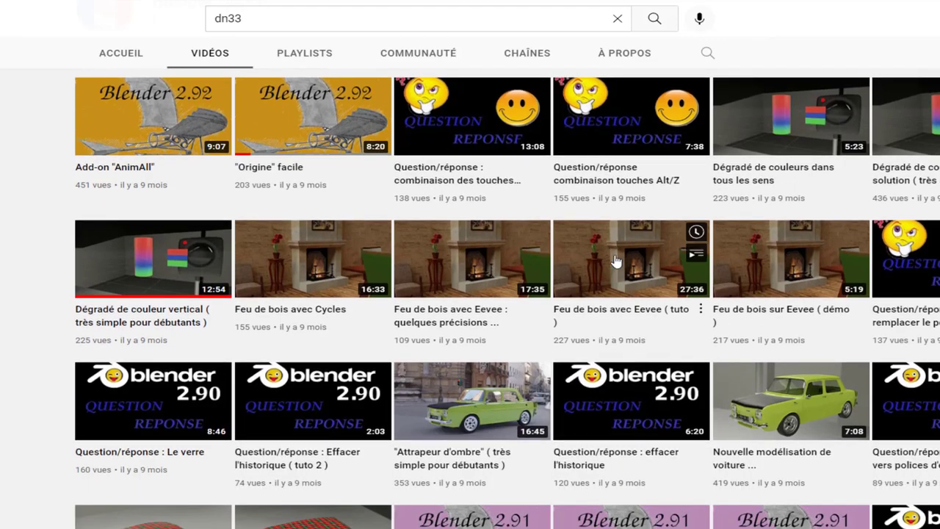
scroll(734, 279, down, 2)
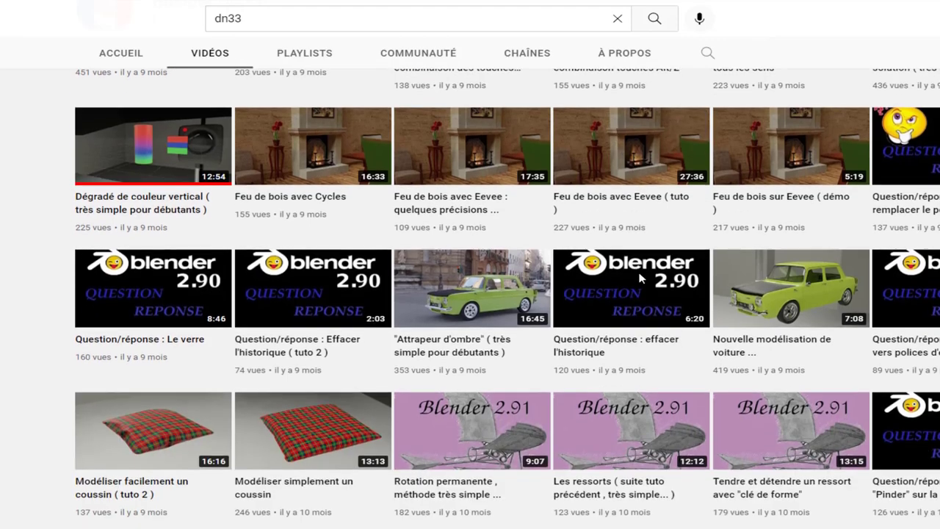
scroll(763, 283, down, 3)
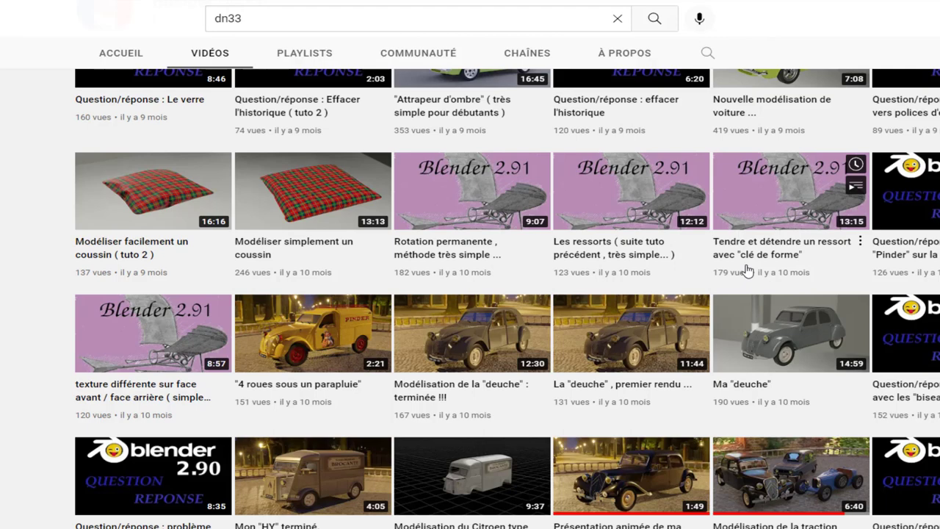
scroll(747, 271, down, 1)
scroll(727, 272, down, 2)
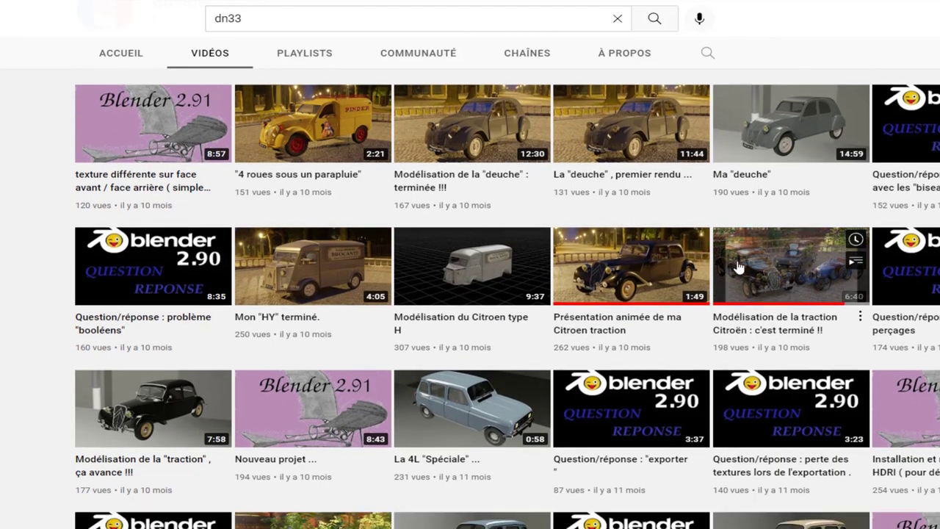
scroll(705, 274, down, 1)
scroll(687, 276, down, 1)
scroll(697, 274, up, 3)
scroll(727, 277, up, 1)
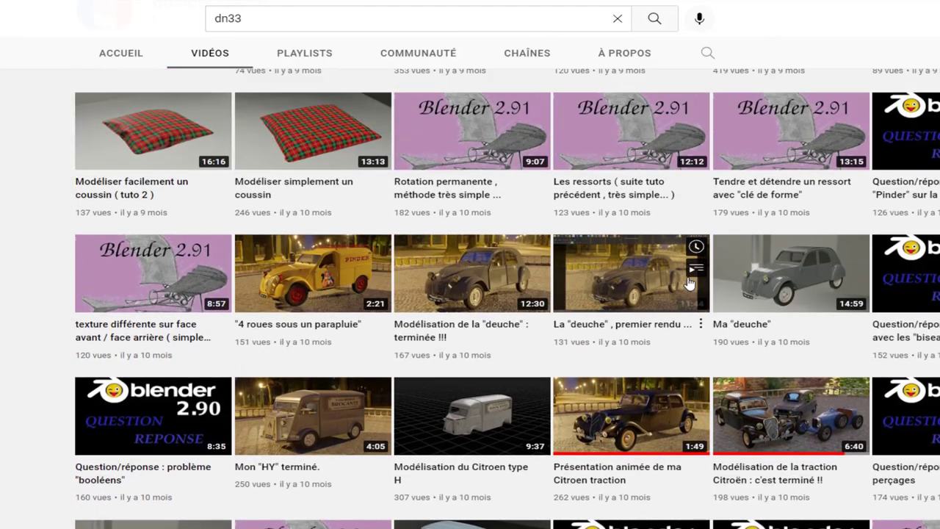
scroll(756, 282, down, 1)
mouse_move(791, 213)
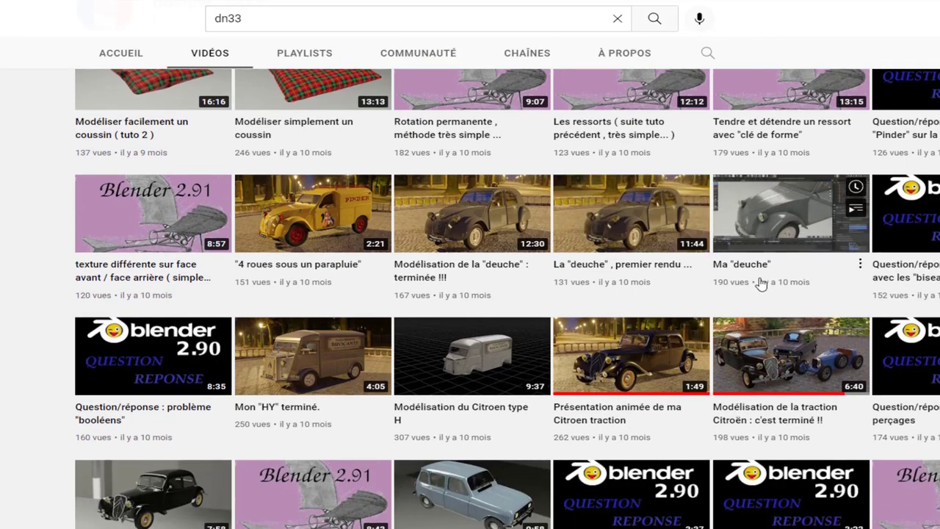
scroll(786, 283, down, 1)
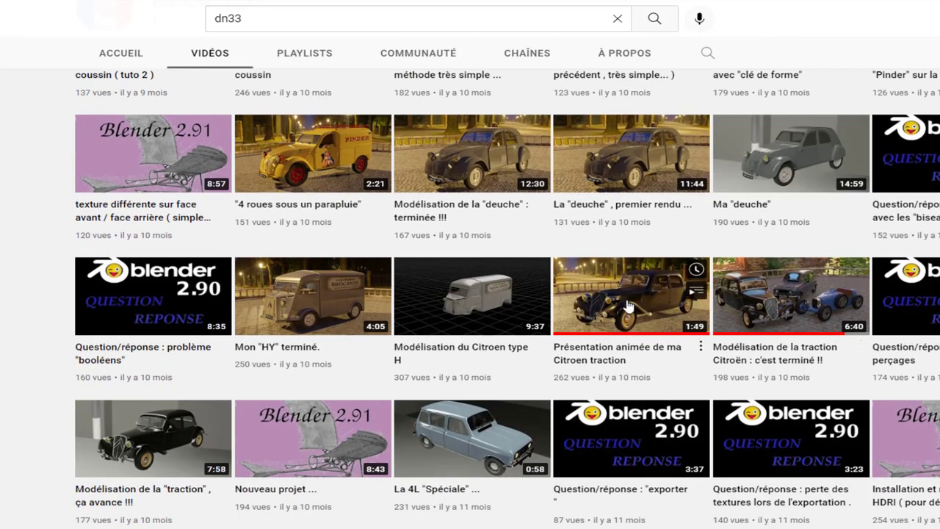
scroll(653, 293, down, 2)
scroll(652, 293, down, 2)
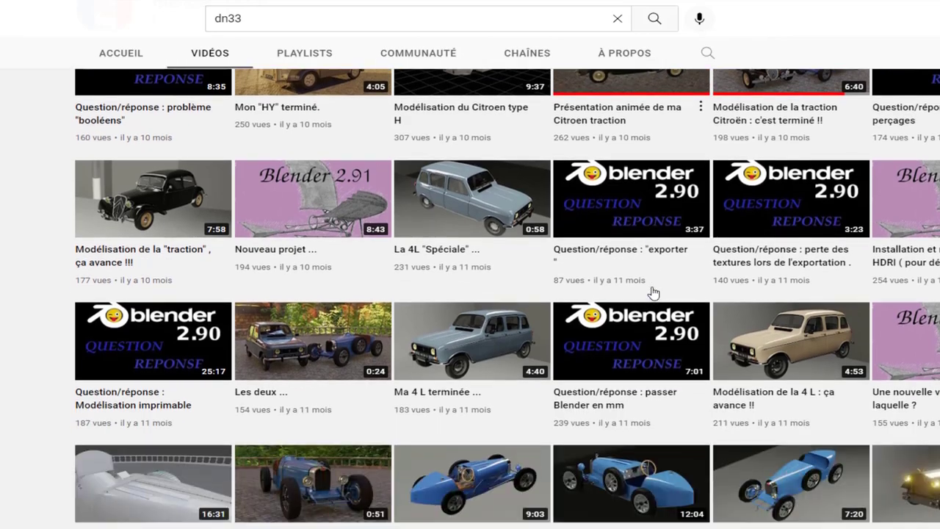
scroll(651, 293, down, 2)
scroll(652, 293, down, 2)
scroll(652, 290, down, 2)
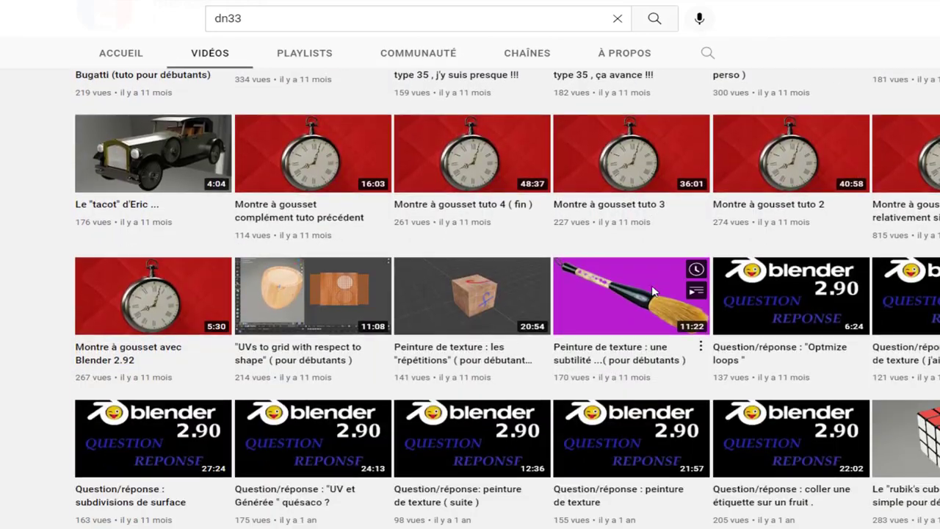
scroll(652, 285, up, 5)
scroll(683, 272, up, 5)
scroll(716, 261, up, 3)
scroll(703, 213, up, 7)
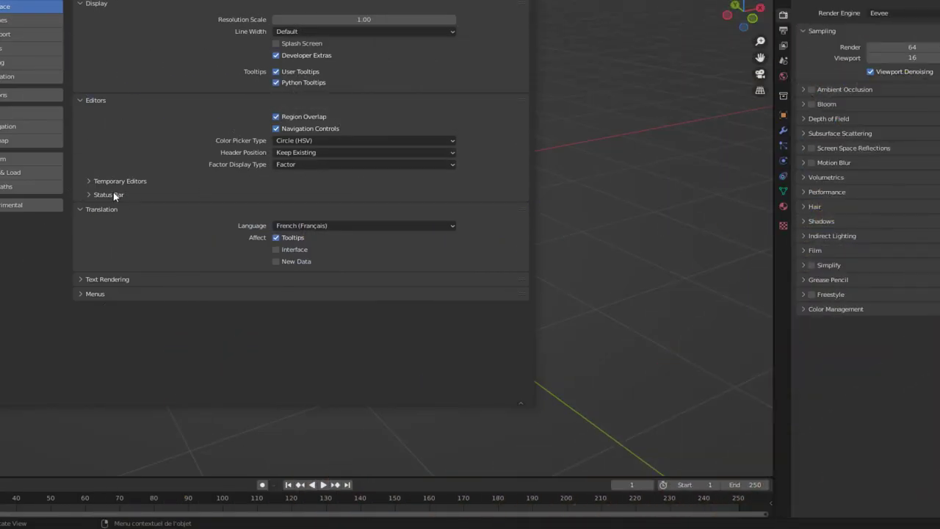
Switch Language to English, then to French (Français), and toggle Interface translation on.
click(328, 225)
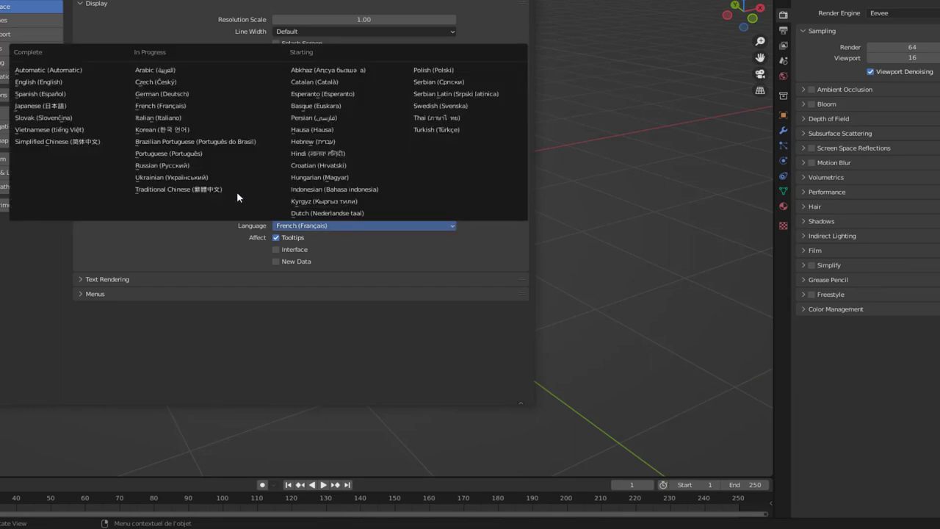
click(45, 82)
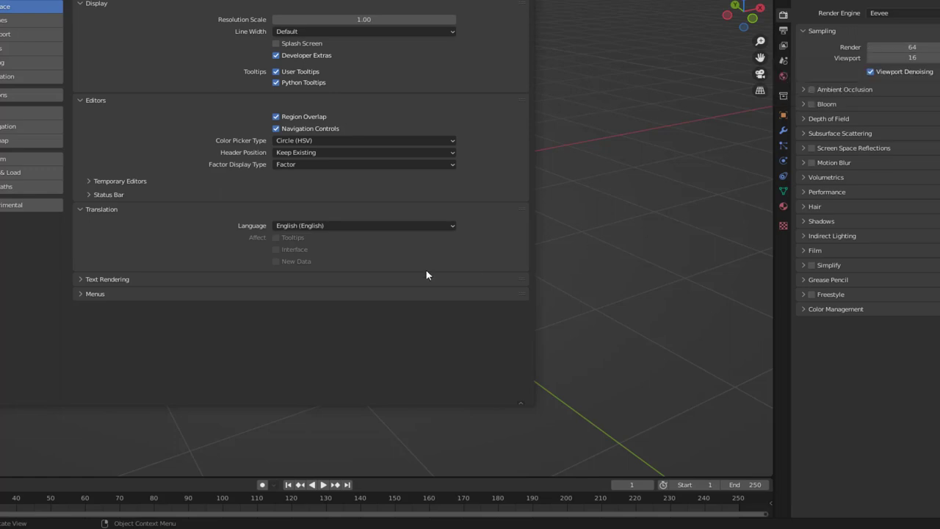
click(342, 227)
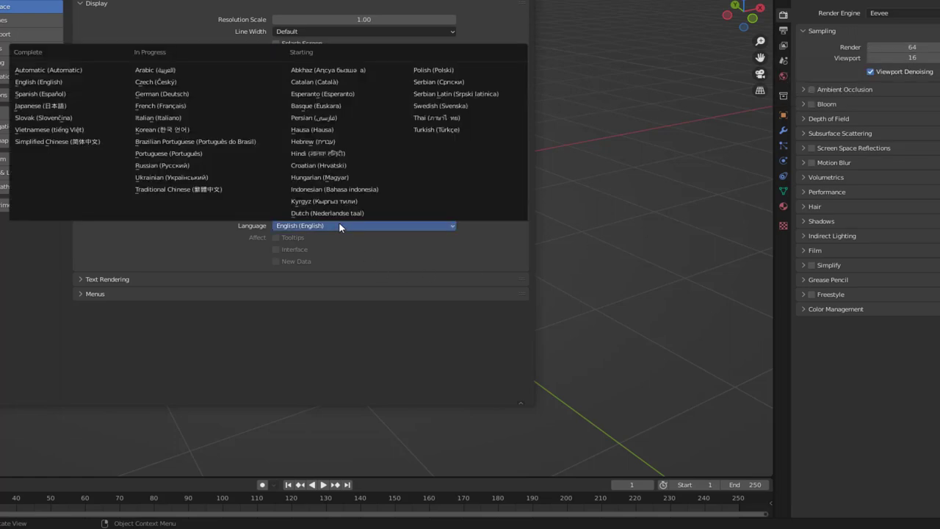
click(160, 109)
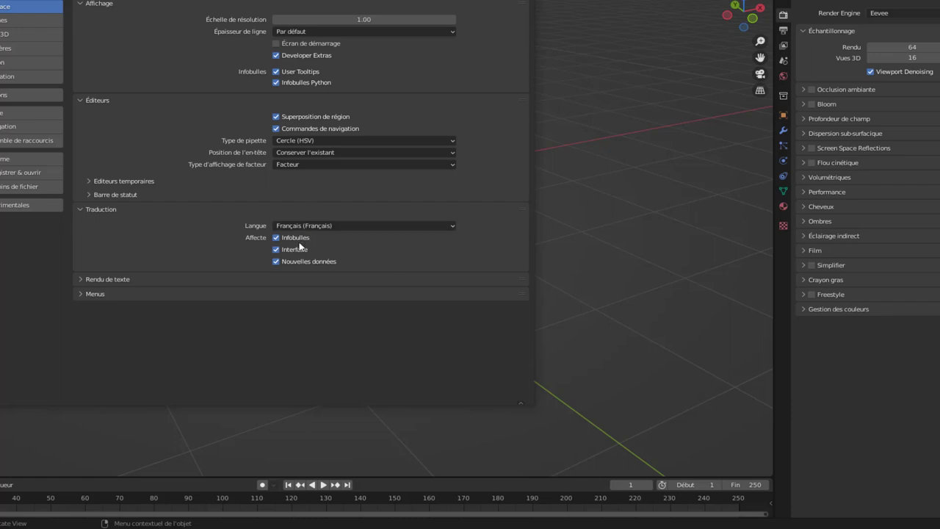
click(276, 251)
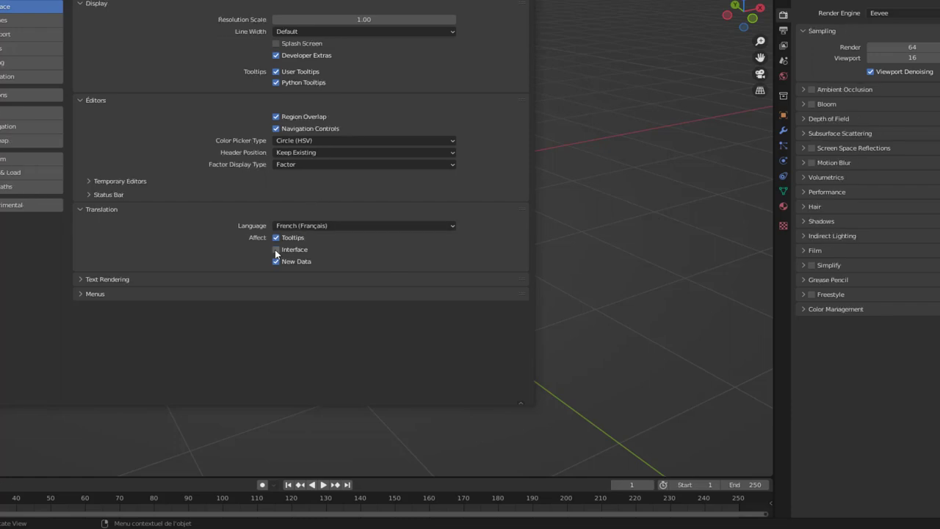
click(276, 250)
click(276, 250)
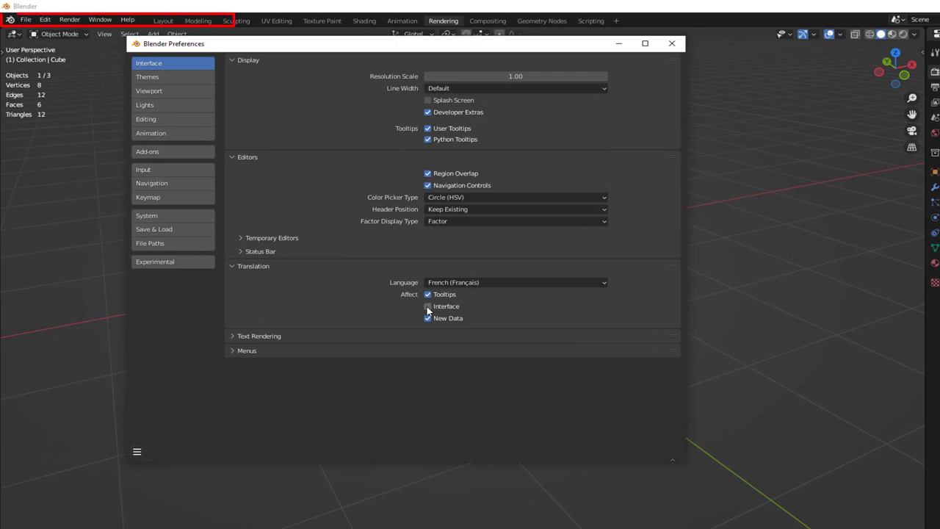
Toggle the Interface translation on and off to compare English and French labels.
click(426, 307)
click(427, 306)
click(427, 306)
click(428, 319)
Uncheck New Data and Interface, leaving Tooltips, and expand Ambient Occlusion to test a tooltip.
click(428, 318)
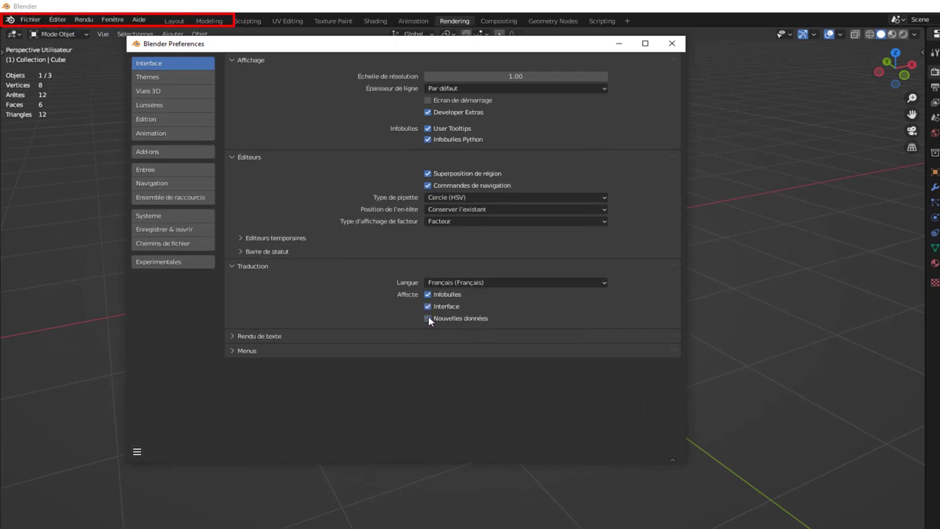
click(427, 306)
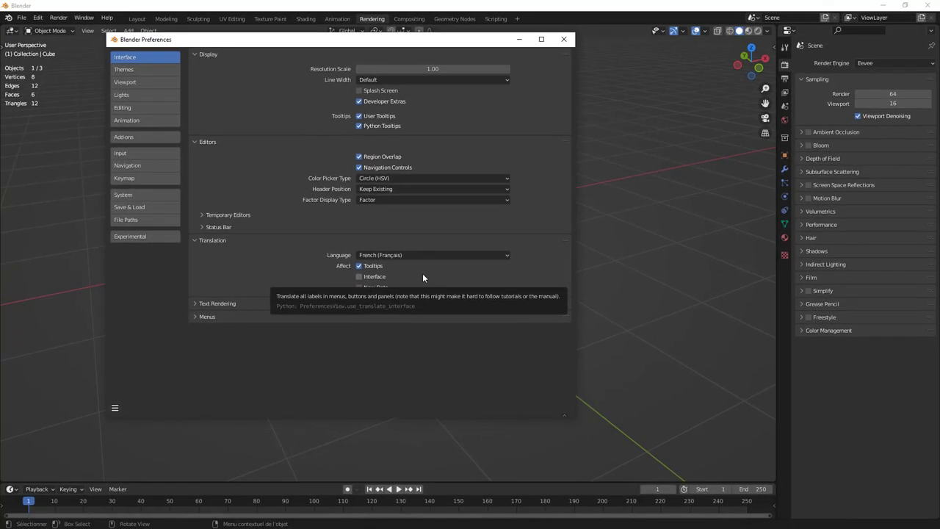
click(803, 132)
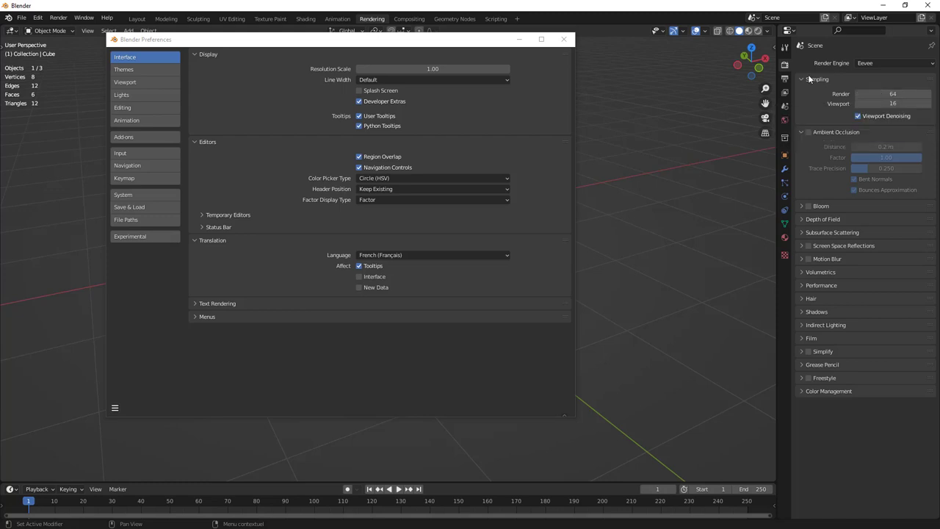
Show the Output Properties with the Format, Frame Range and Output panels.
click(784, 78)
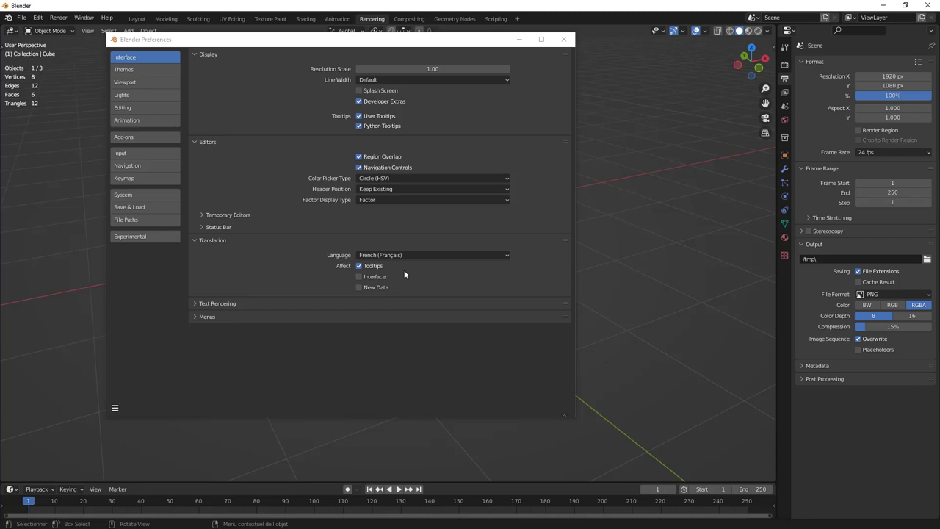
Expand the Text Rendering panel to show anti-aliasing, hinting and font settings.
click(197, 304)
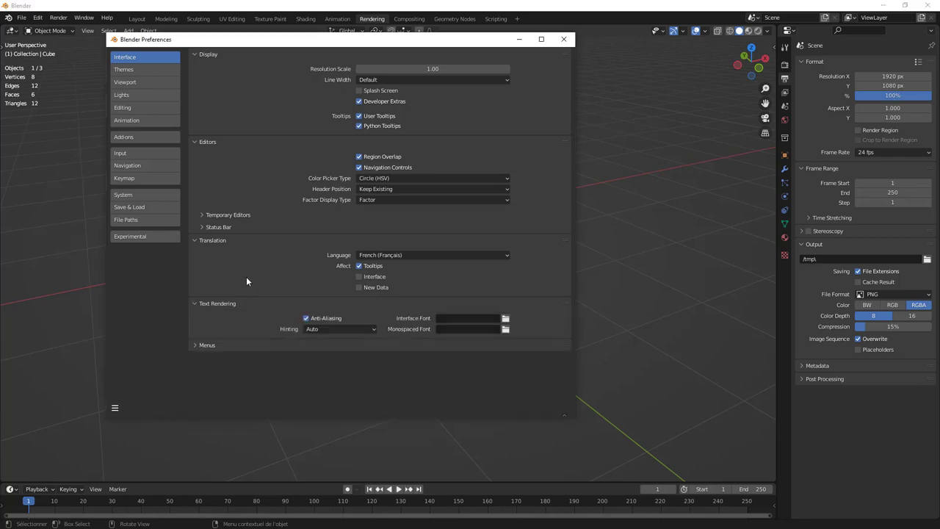